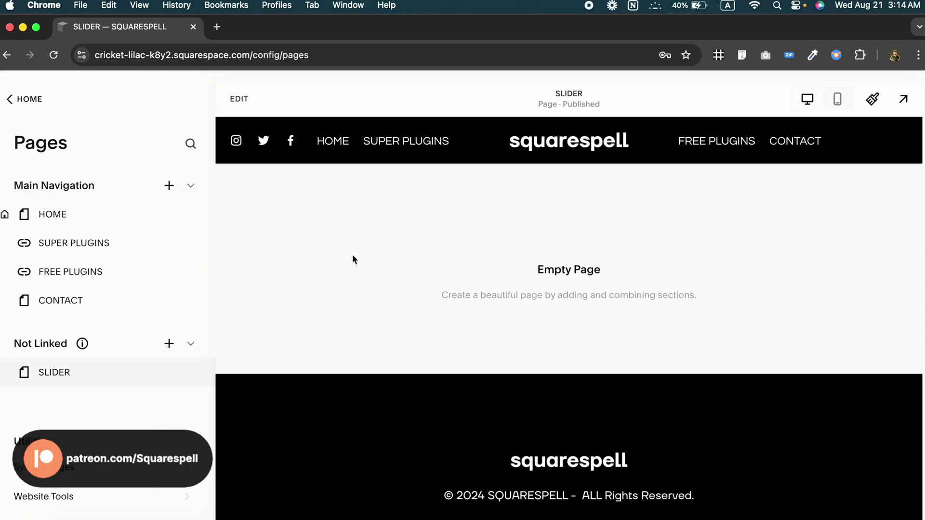
- Insert the three-portrait Meet the Team template from the People category on the SLIDER page
click(240, 103)
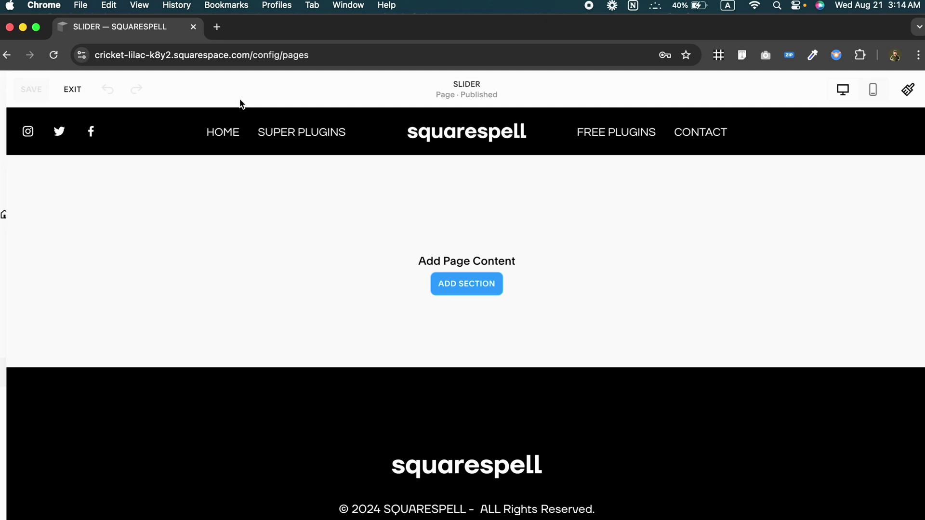
click(462, 289)
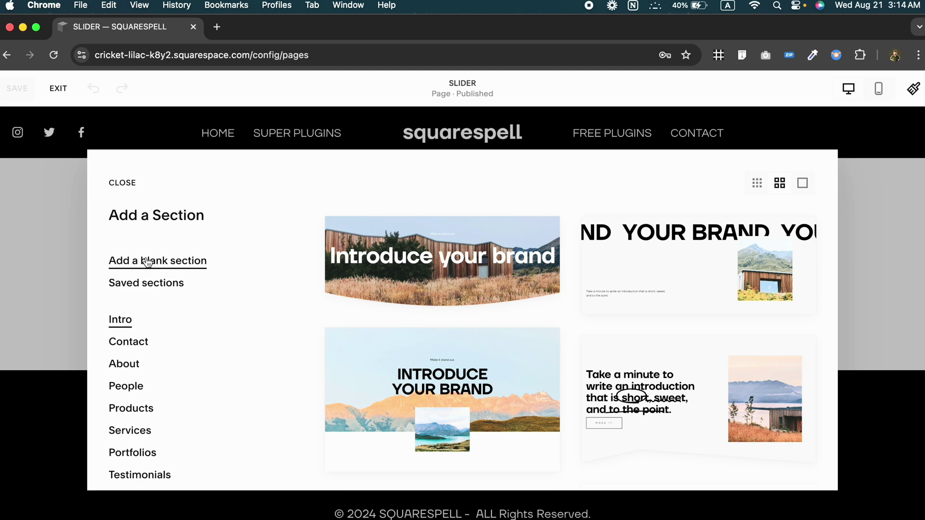
click(126, 387)
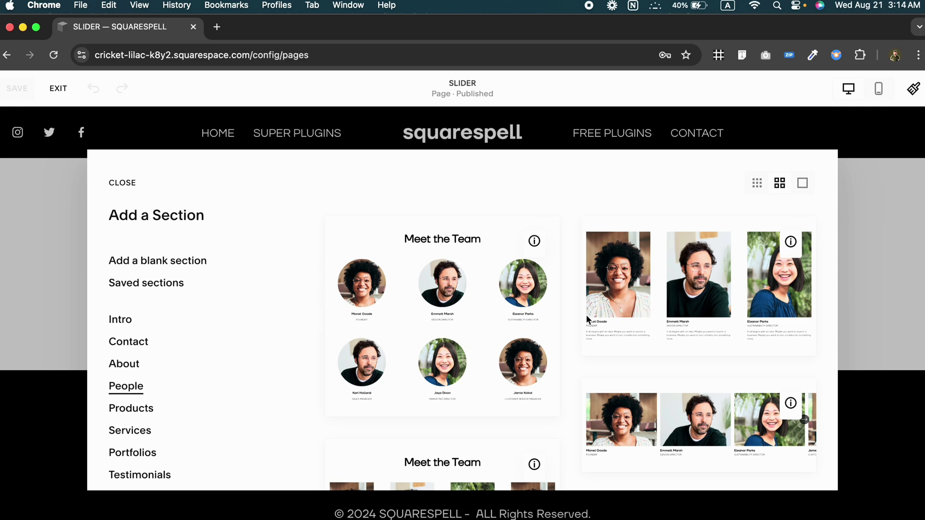
click(702, 298)
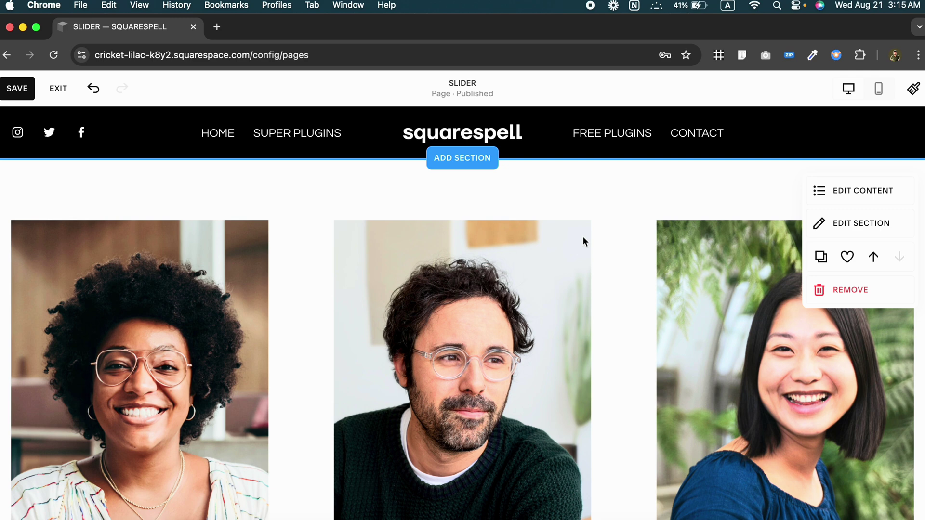
- Change the team section's design layout to Banner Slideshow
click(830, 193)
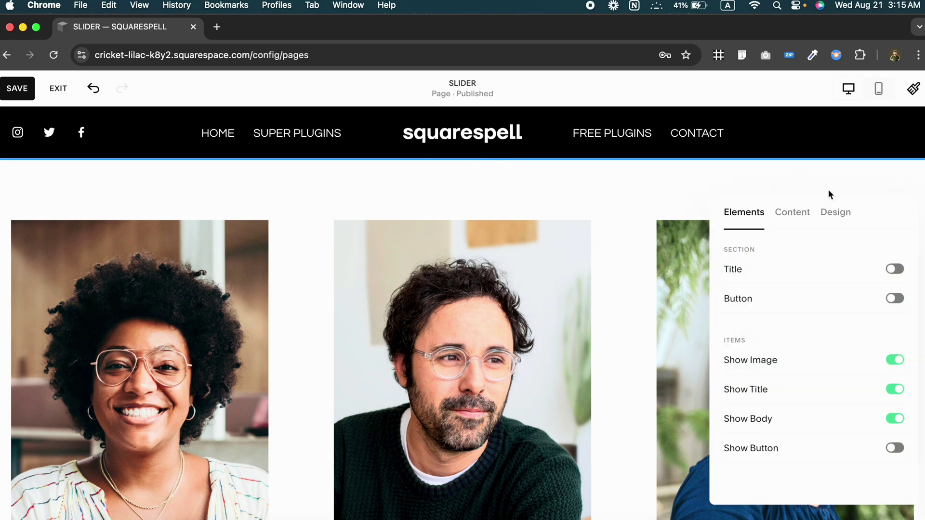
click(834, 214)
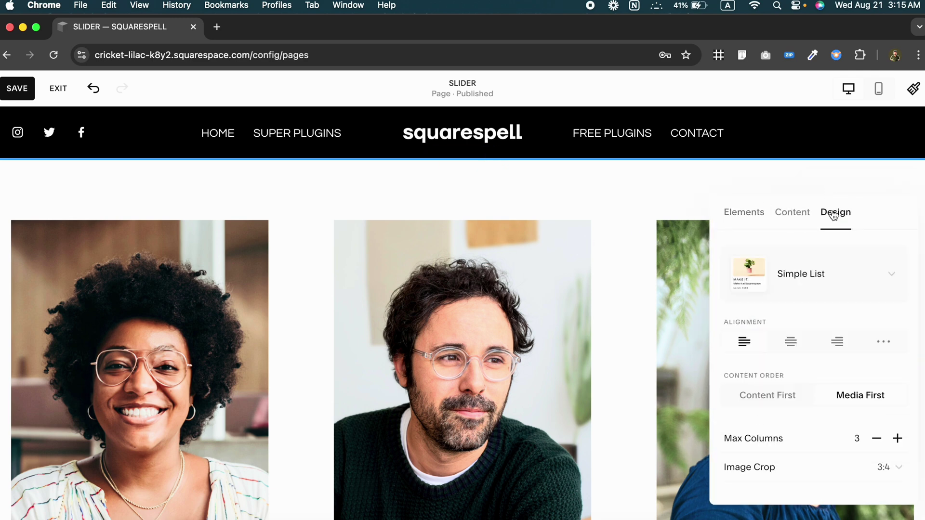
click(880, 282)
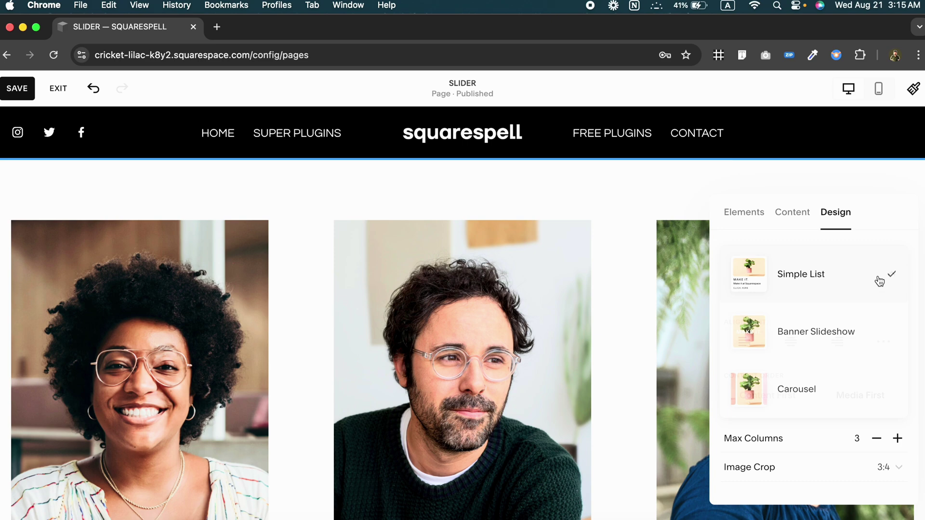
click(849, 332)
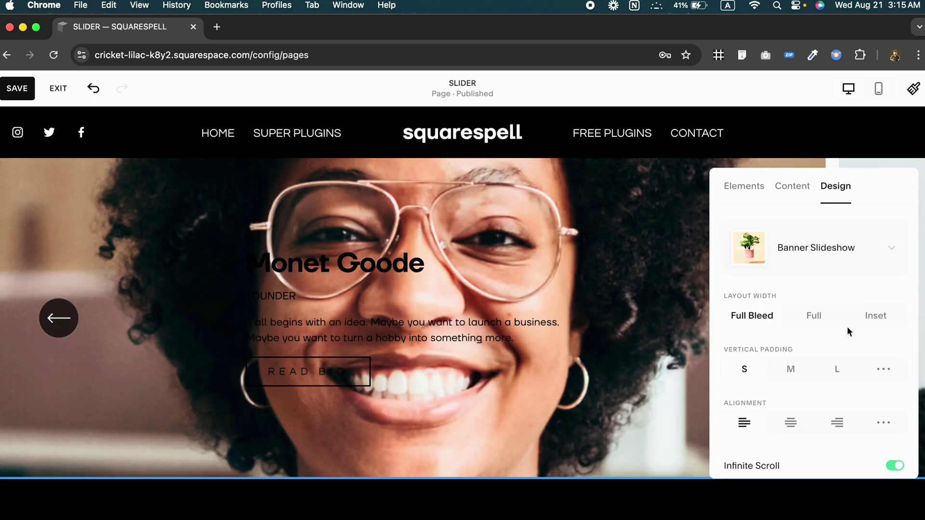
- Replace the first slide's portrait with the red tent night mountain image from My Library
click(793, 192)
click(831, 265)
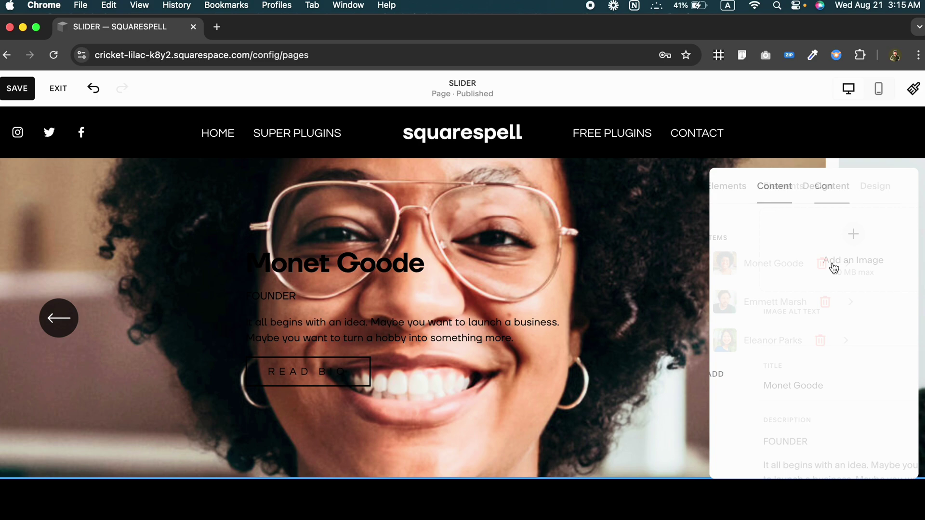
click(747, 342)
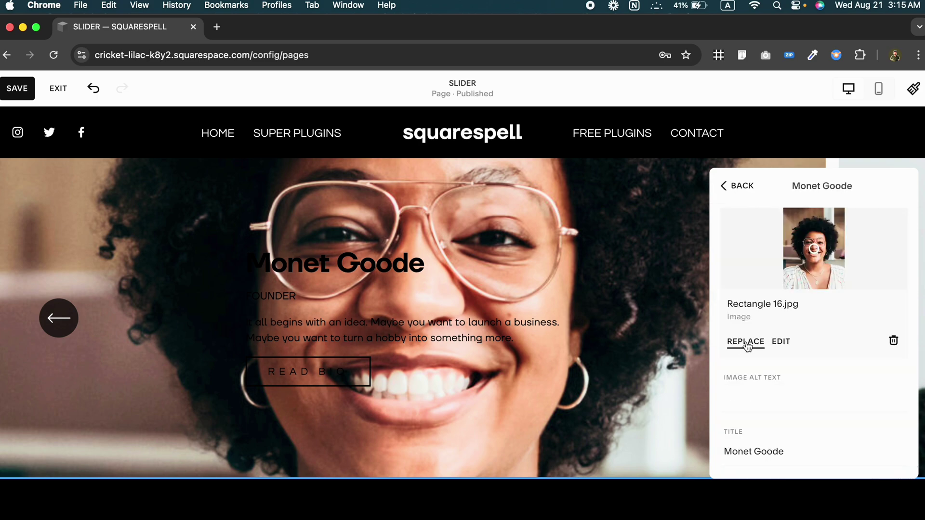
click(781, 432)
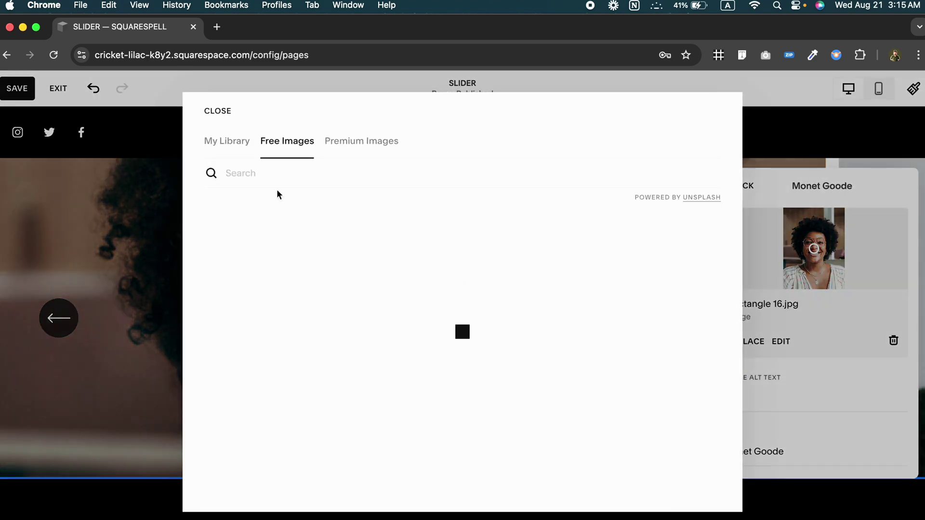
click(229, 151)
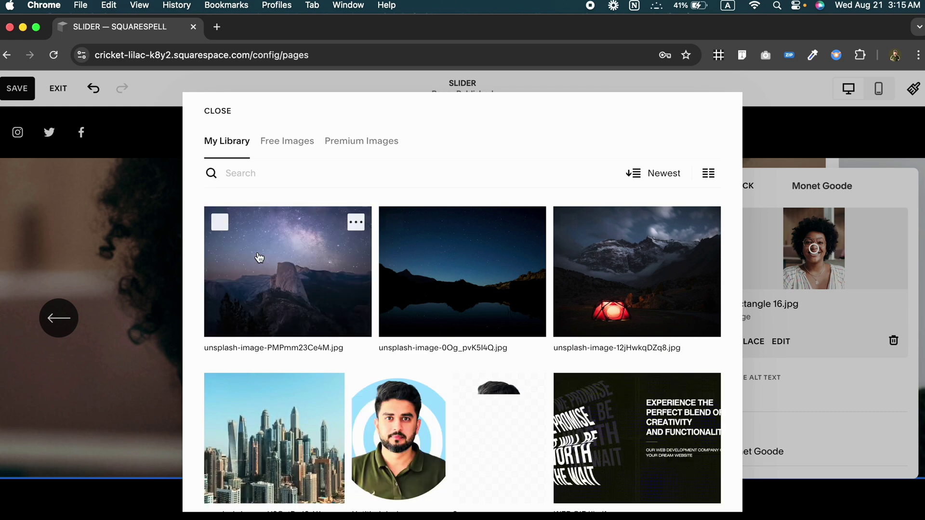
click(259, 258)
click(652, 275)
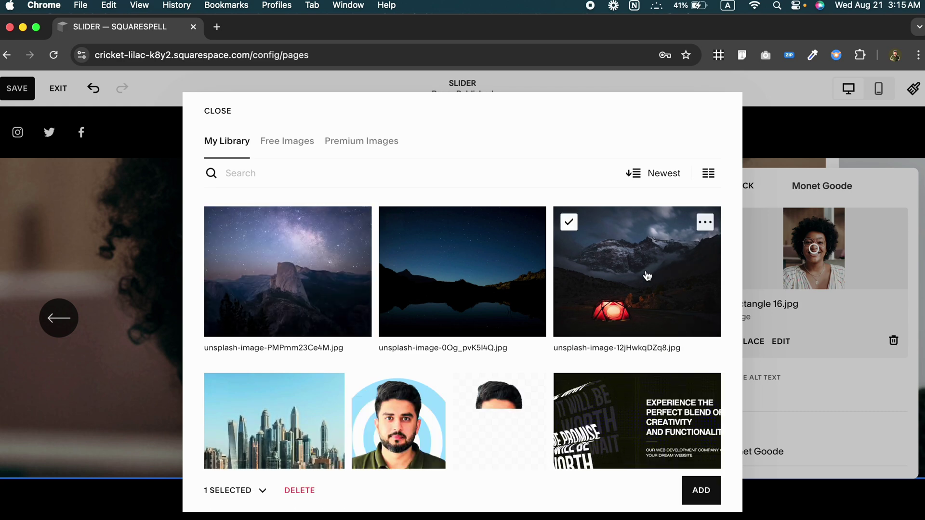
click(702, 490)
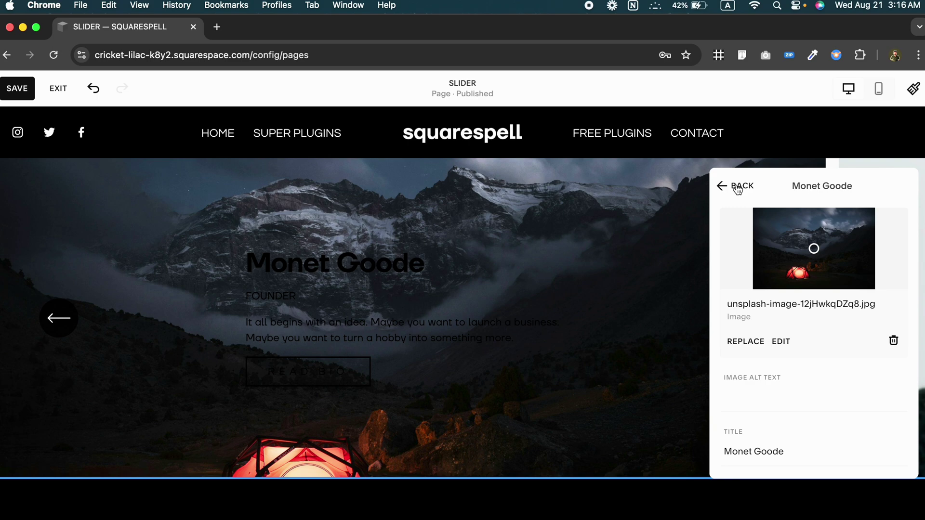
- Swap the second slide's portrait for the starry night lake photo from My Library
click(737, 188)
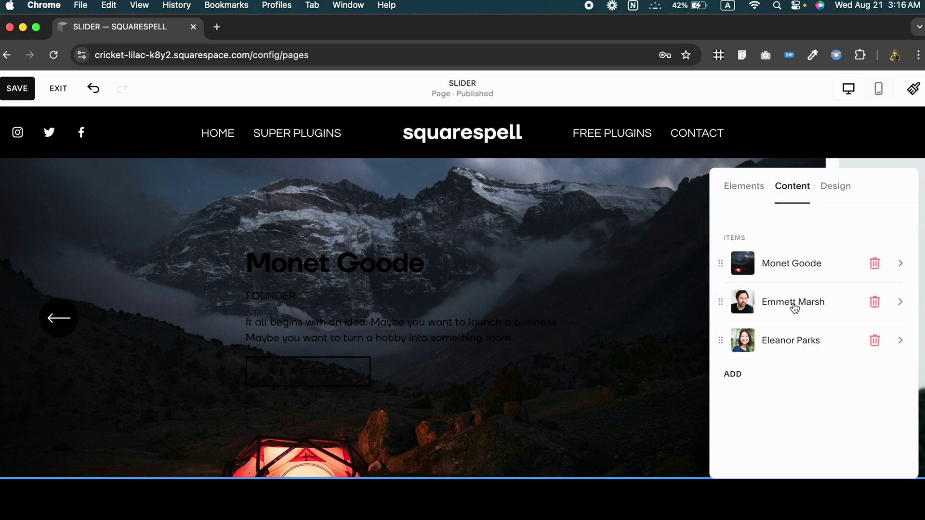
click(795, 304)
click(750, 343)
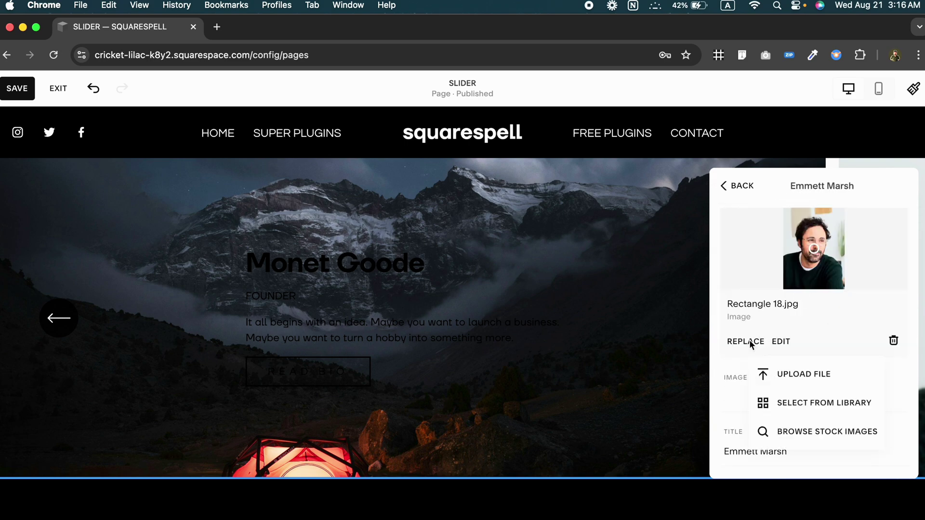
click(792, 428)
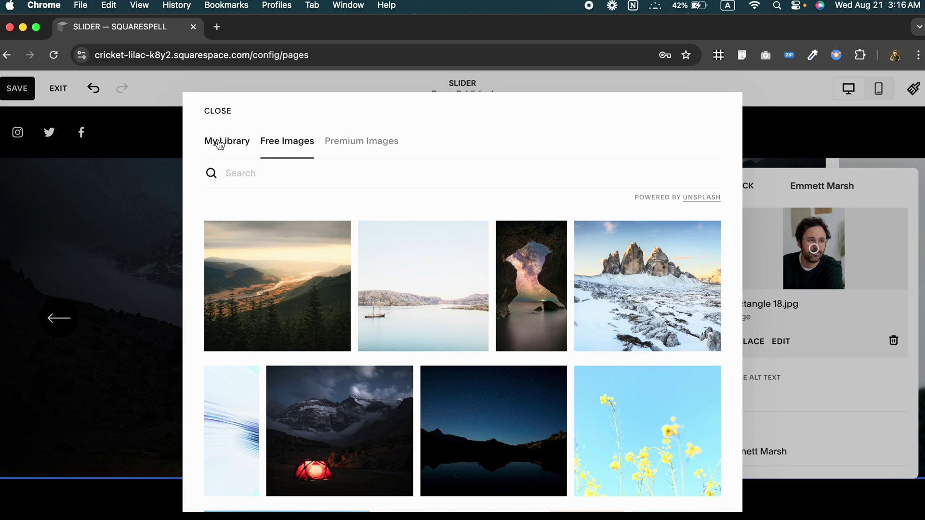
click(217, 142)
click(395, 223)
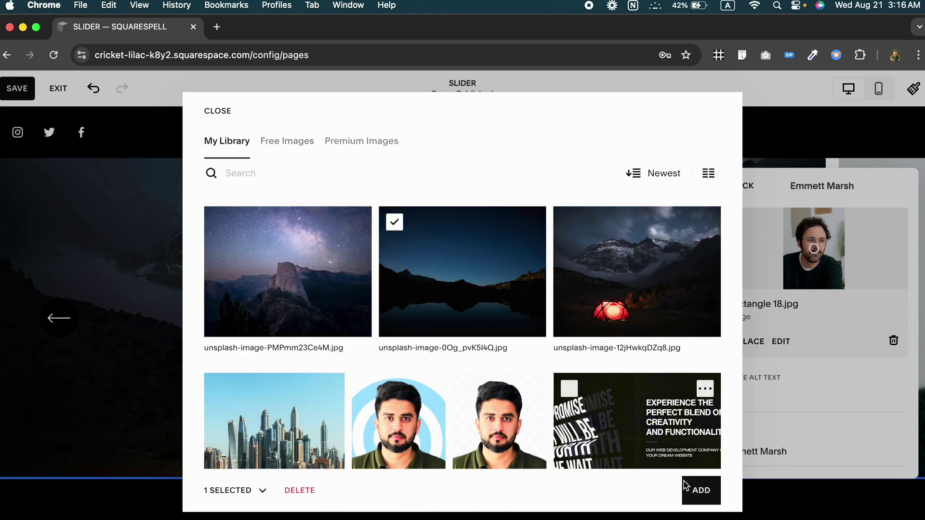
click(698, 503)
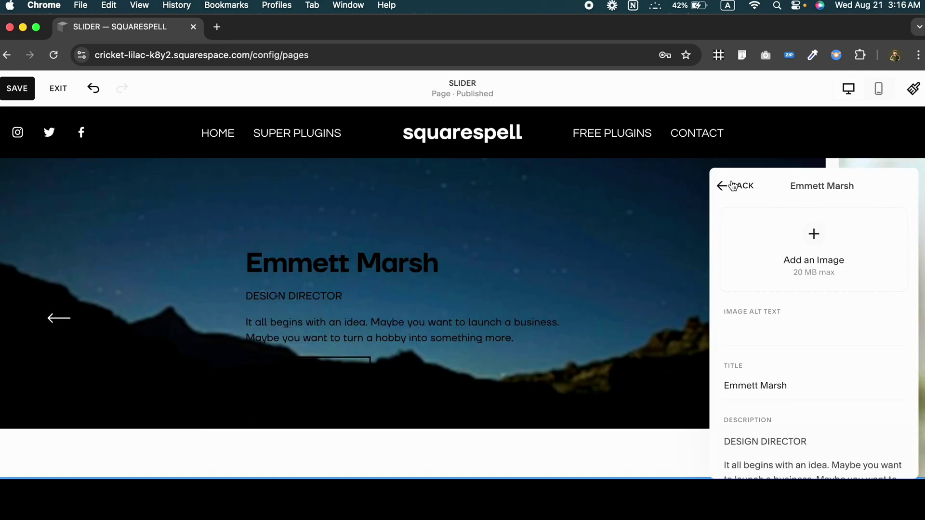
- Set the third slide's image to the Milky Way photo (unsplash-image-PMPmm23Ce4M.jpg) and return to the slide list
click(733, 185)
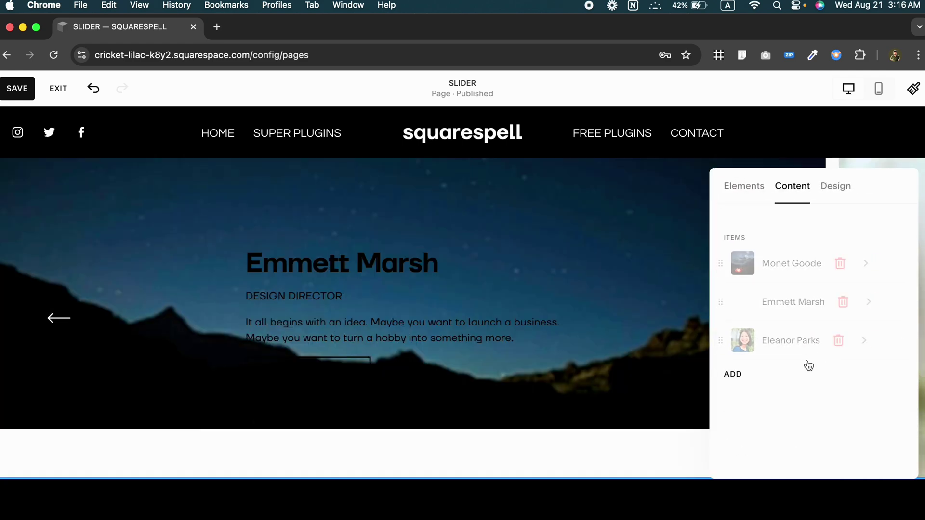
click(796, 339)
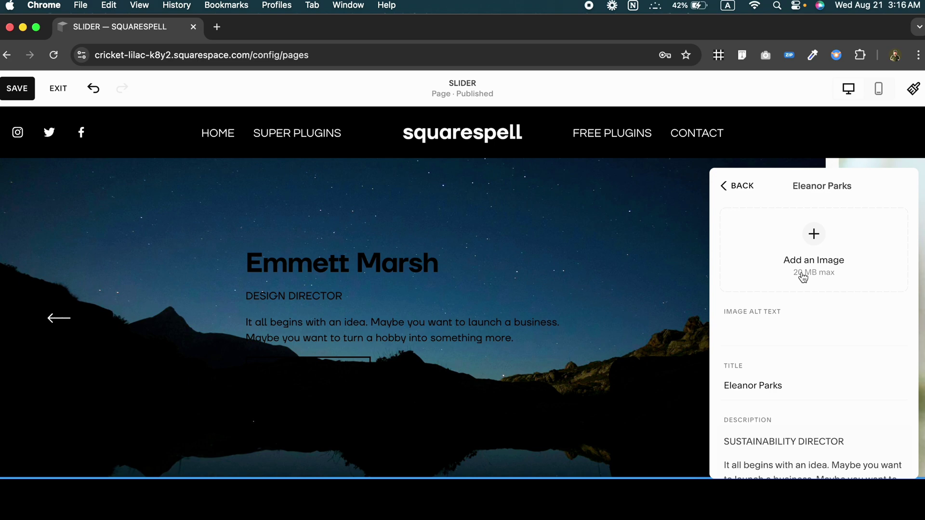
click(750, 341)
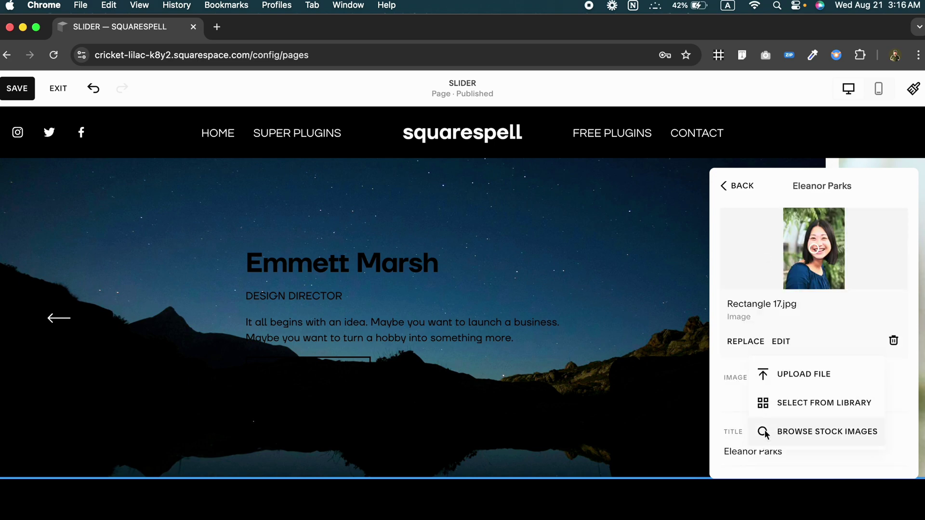
click(769, 435)
click(232, 142)
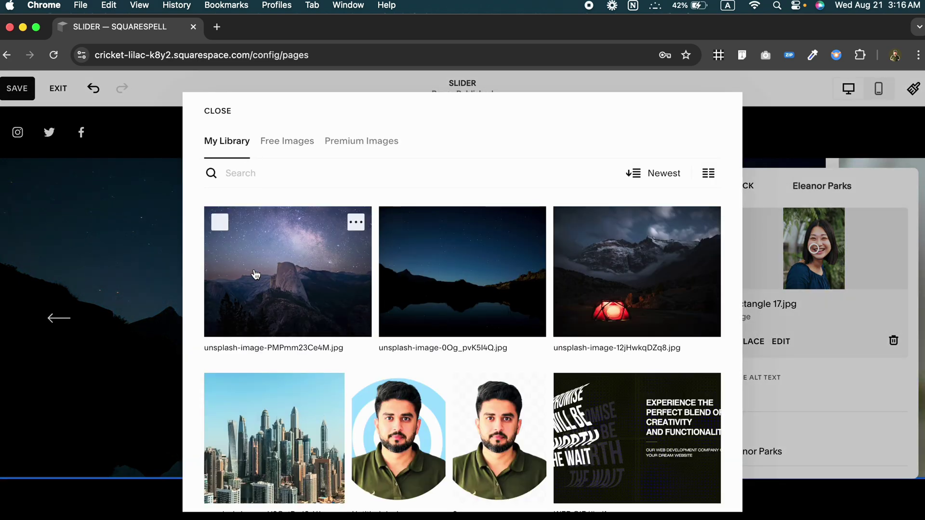
click(254, 272)
click(699, 492)
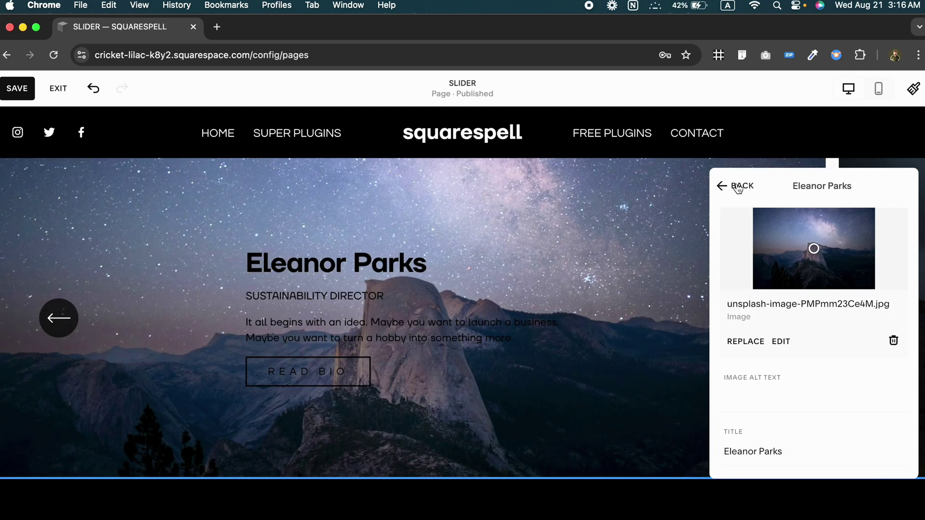
click(739, 188)
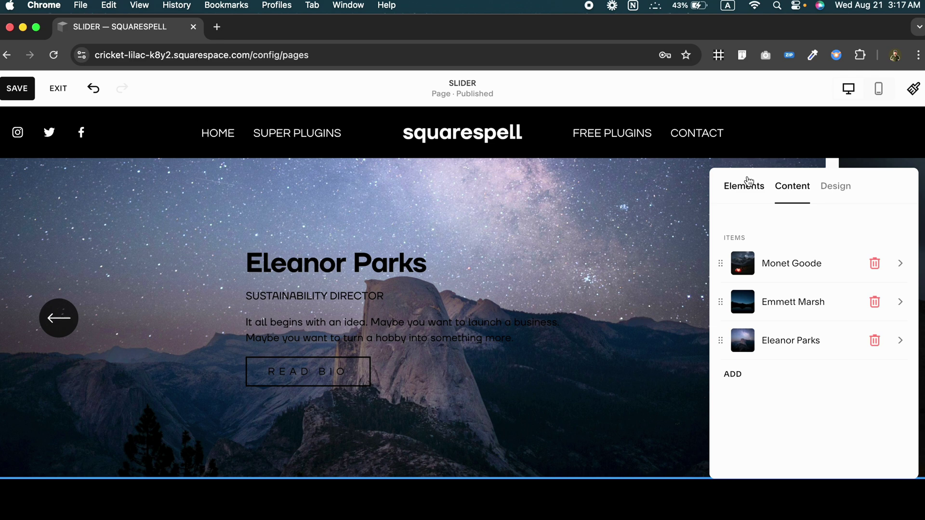
- Review the Monet Goode slide's Description and Button Text fields
click(786, 271)
scroll(788, 275, down, 3)
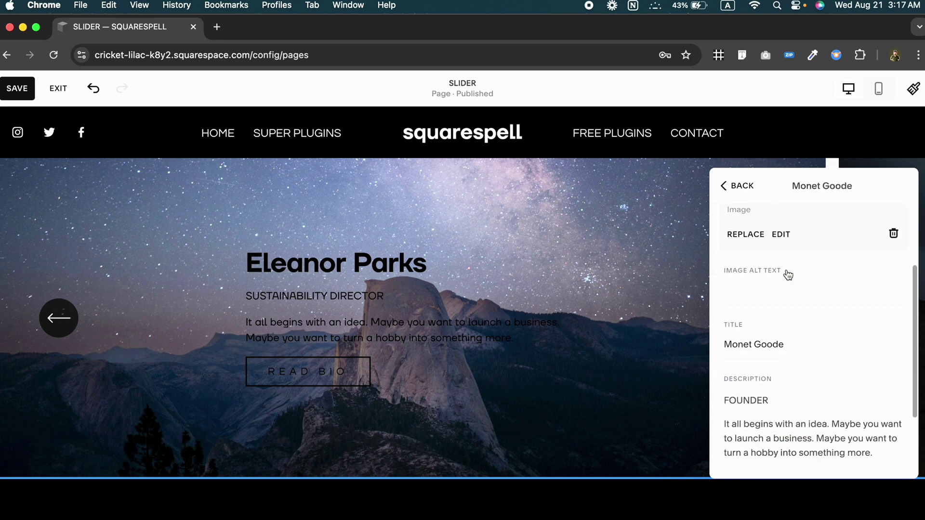
scroll(789, 275, down, 2)
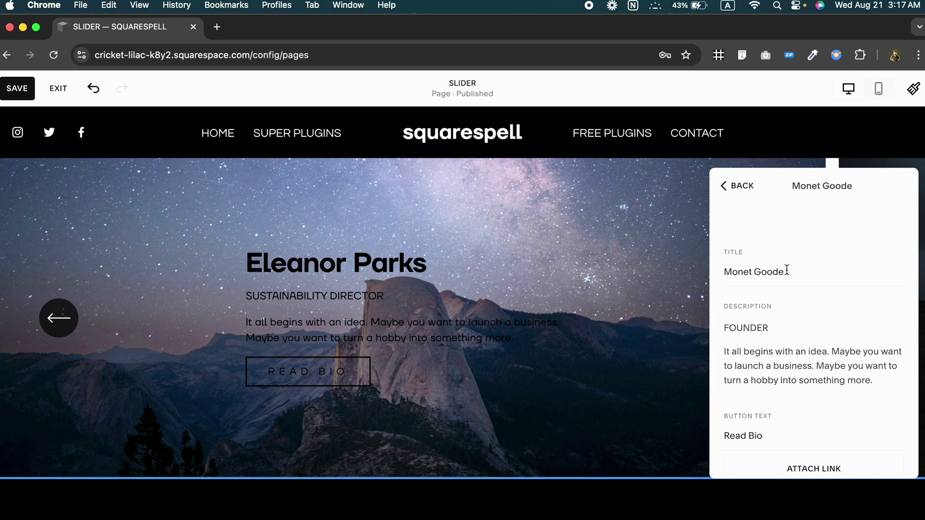
scroll(786, 270, down, 1)
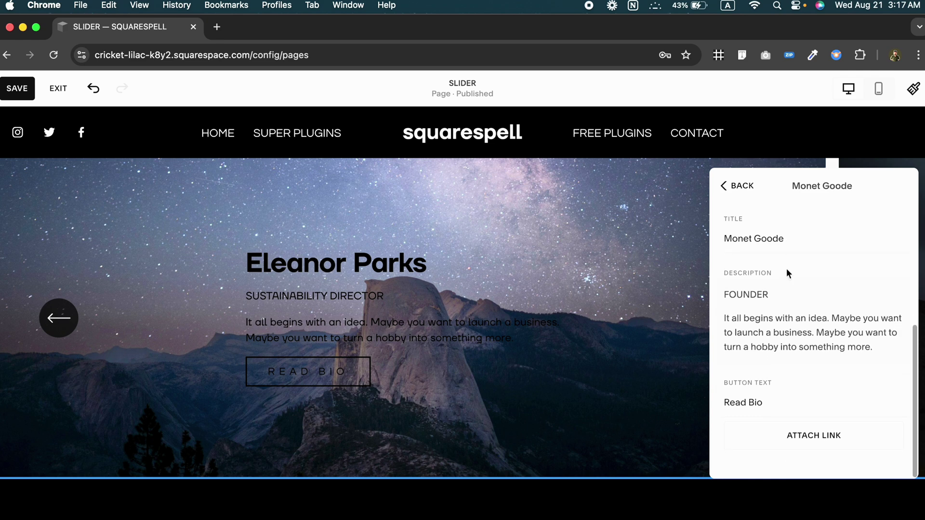
click(789, 314)
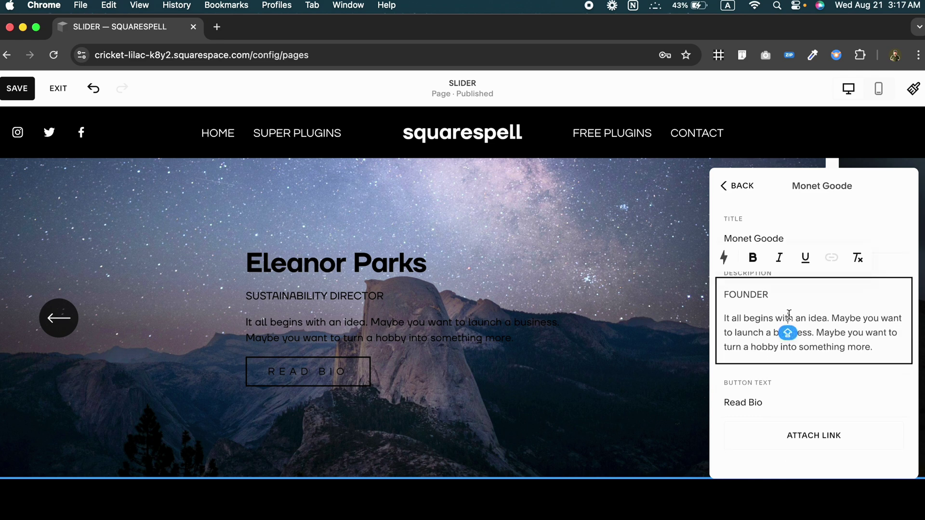
click(781, 399)
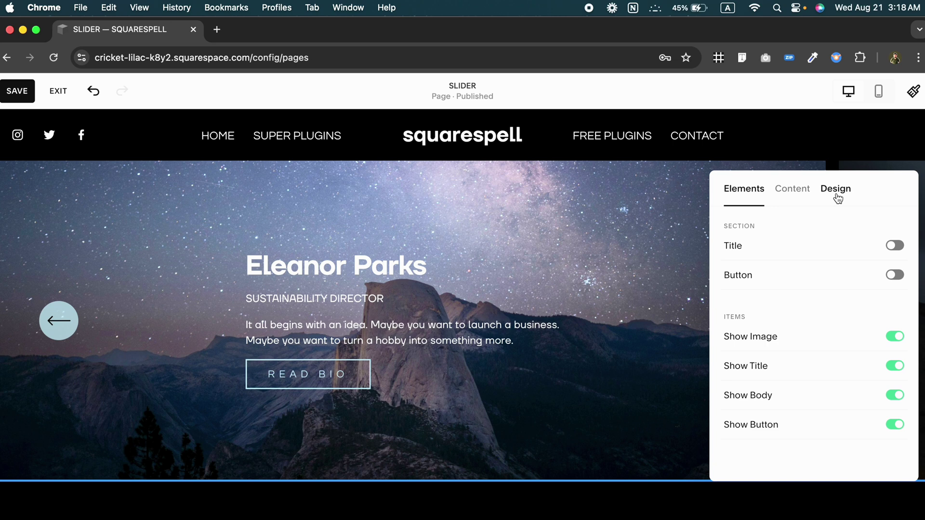
- Switch off Show Adjacent Slides in the slideshow's Design settings
click(837, 190)
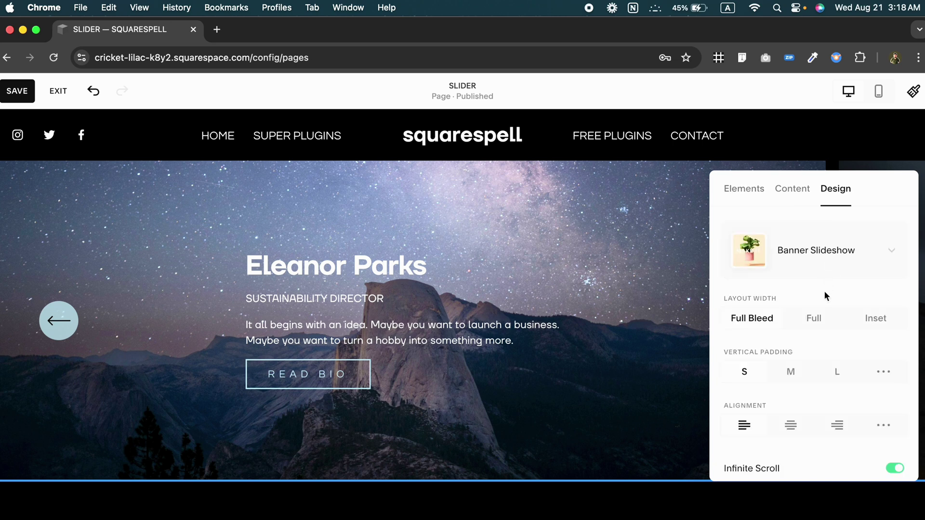
scroll(824, 291, down, 3)
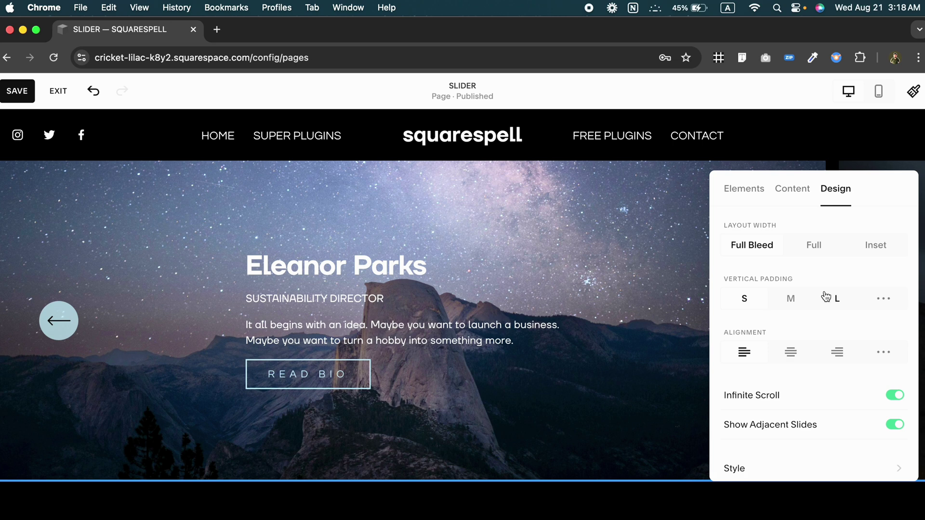
scroll(826, 296, down, 2)
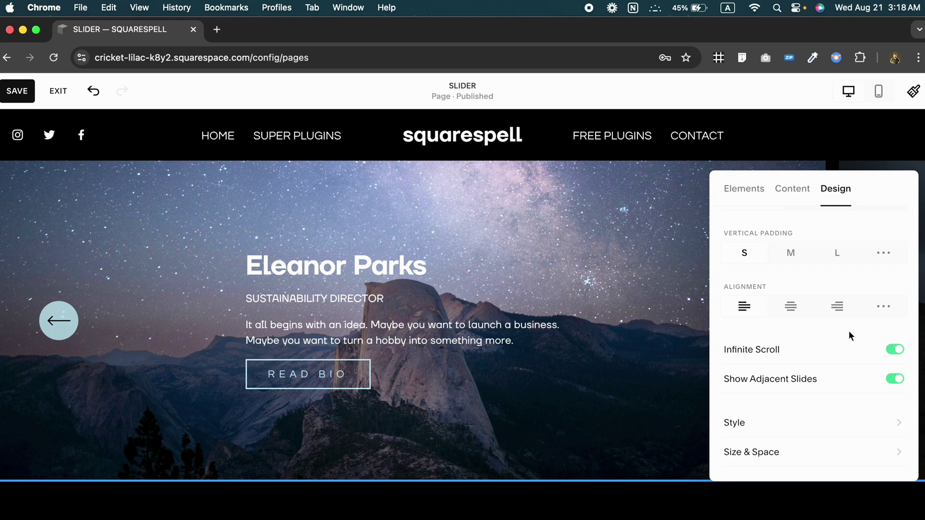
click(891, 379)
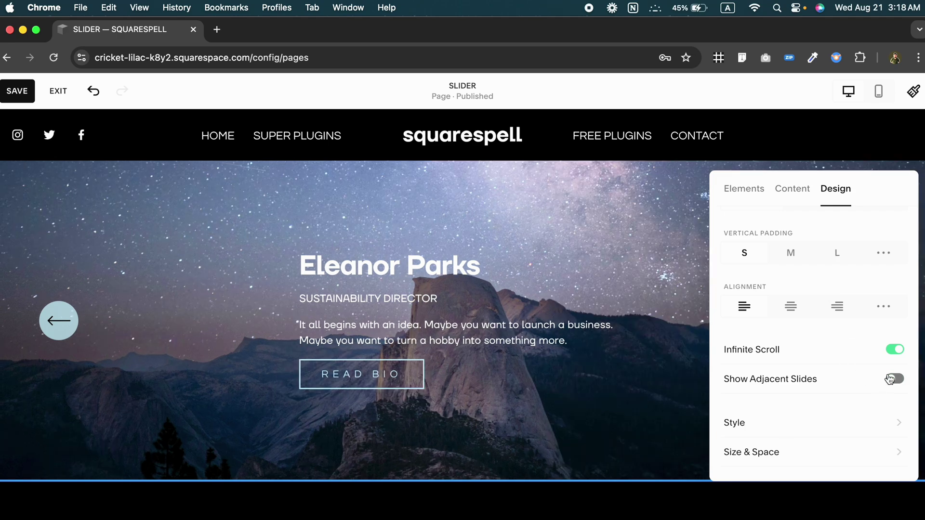
- Raise the Minimum Slide Height from 75vh to 90vh in Size & Space
click(788, 451)
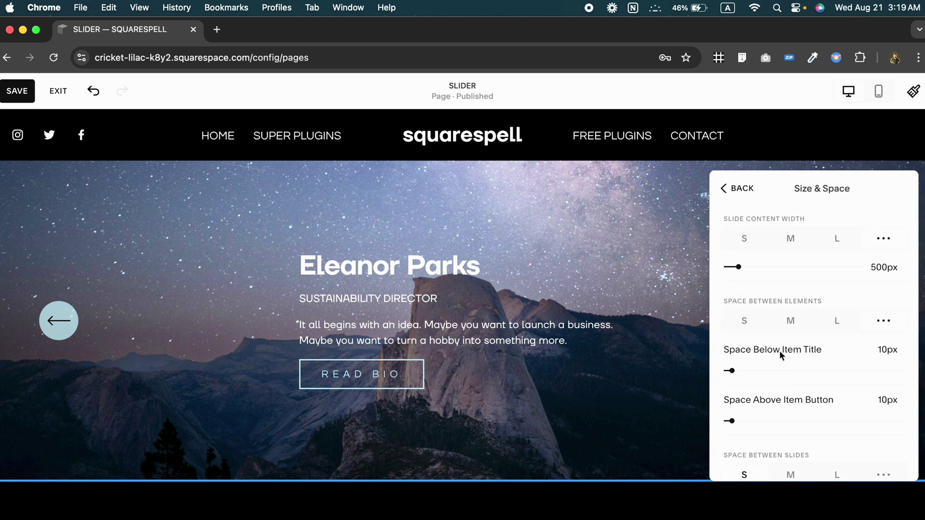
scroll(779, 351, up, 3)
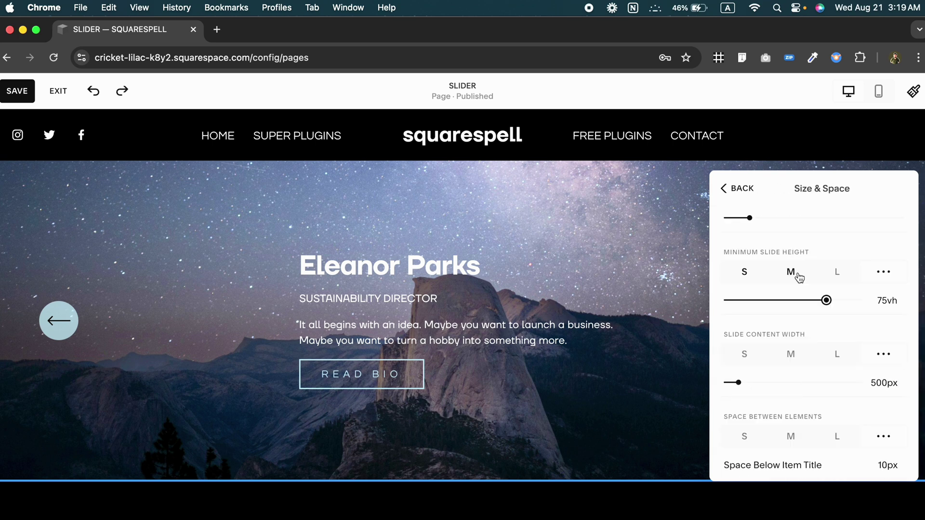
drag(827, 300, 847, 300)
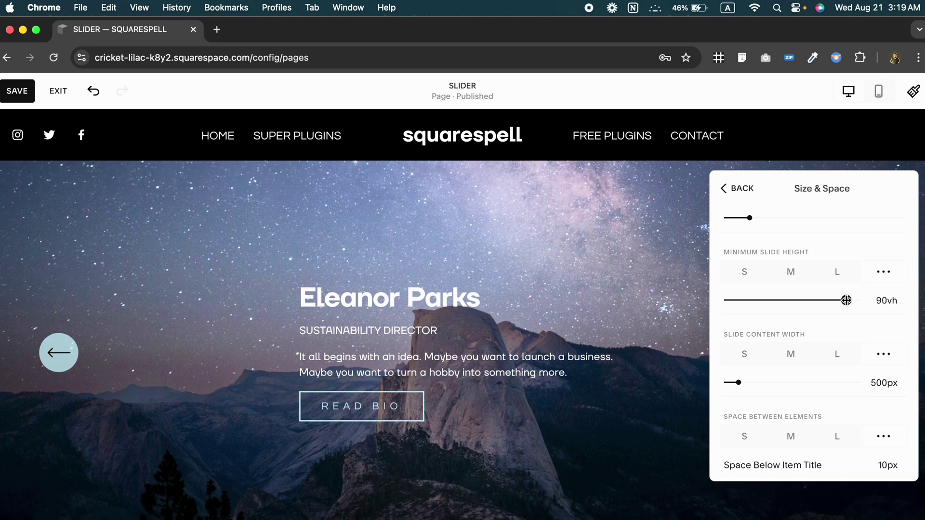
- Set a custom Slide Content Width of 83% and save the page
scroll(834, 349, down, 2)
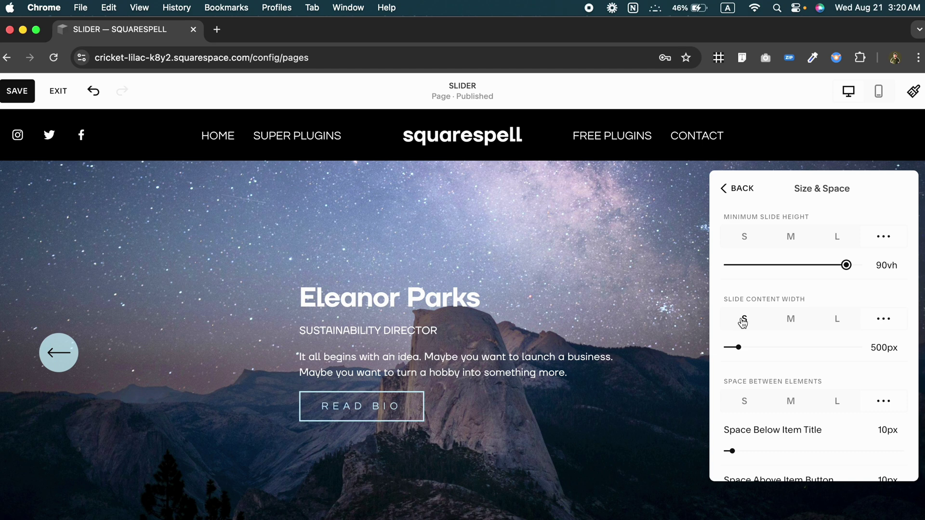
click(788, 319)
click(748, 322)
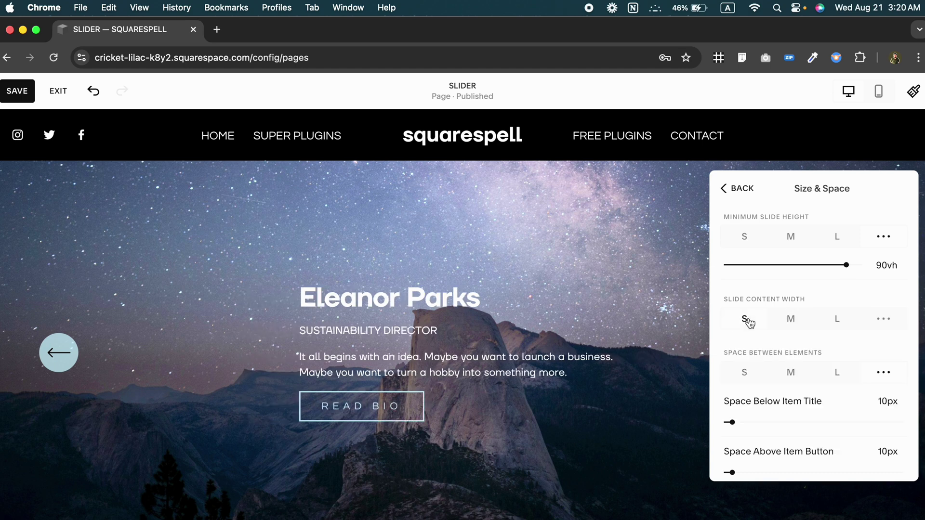
click(839, 321)
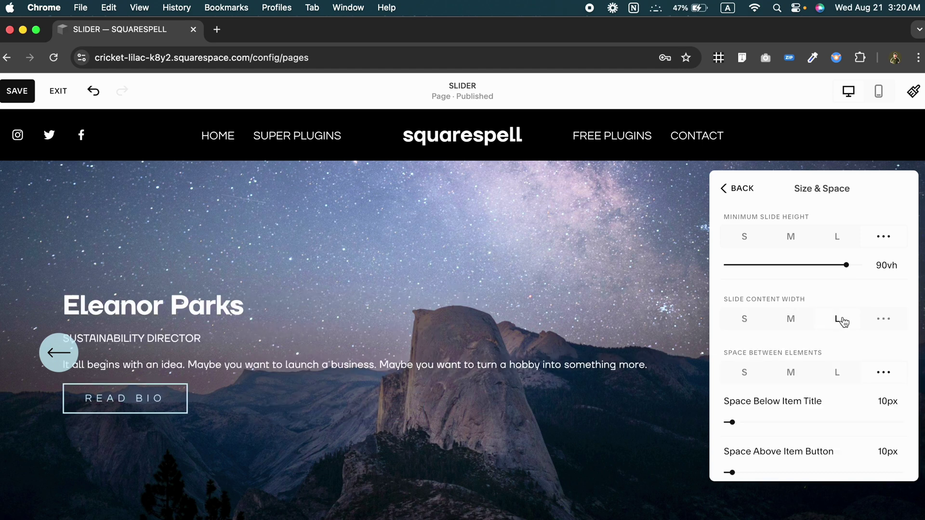
click(883, 319)
drag(843, 347, 820, 347)
scroll(821, 349, down, 5)
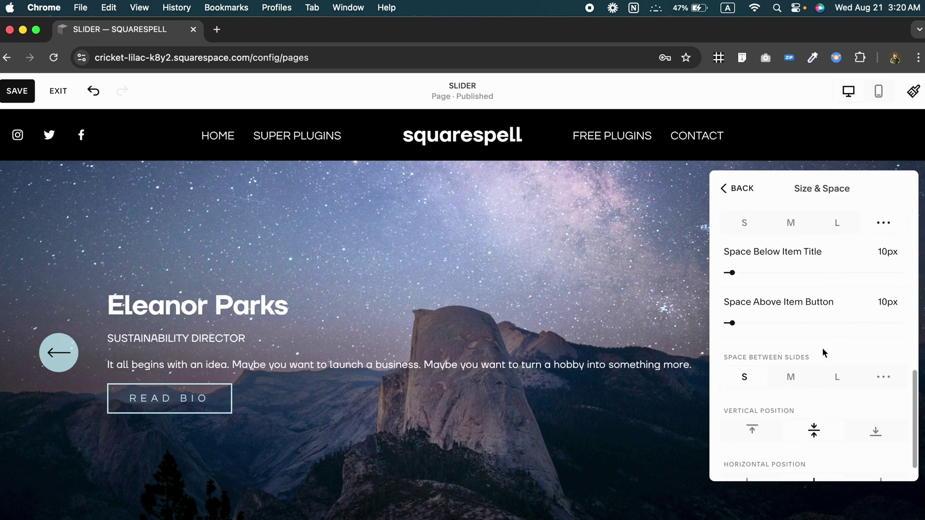
scroll(824, 353, down, 1)
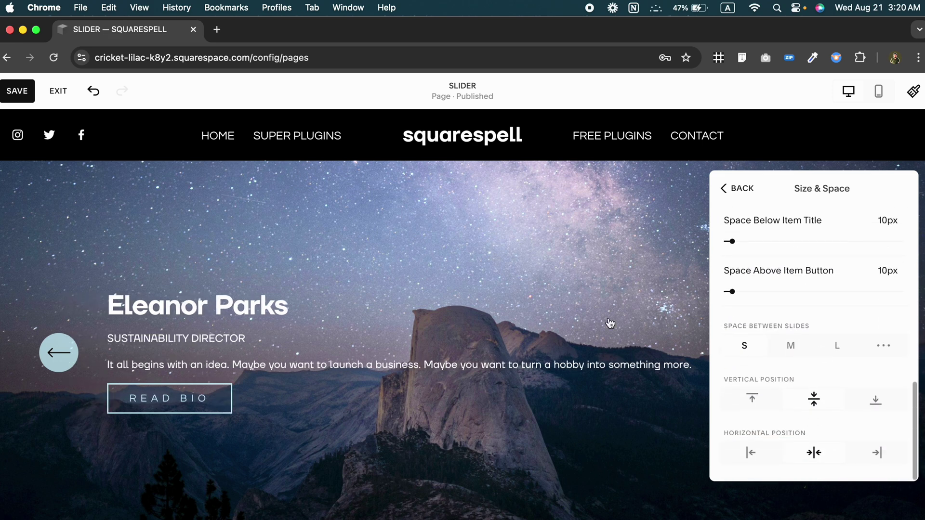
click(17, 93)
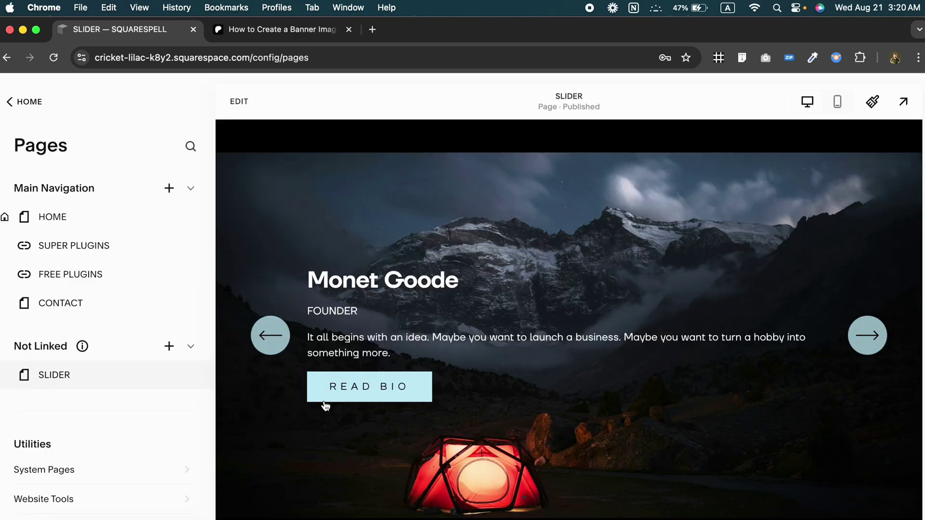
- Open the banner slider tutorial and select the Step 4 Auto Scroll Layout Sections code
click(277, 40)
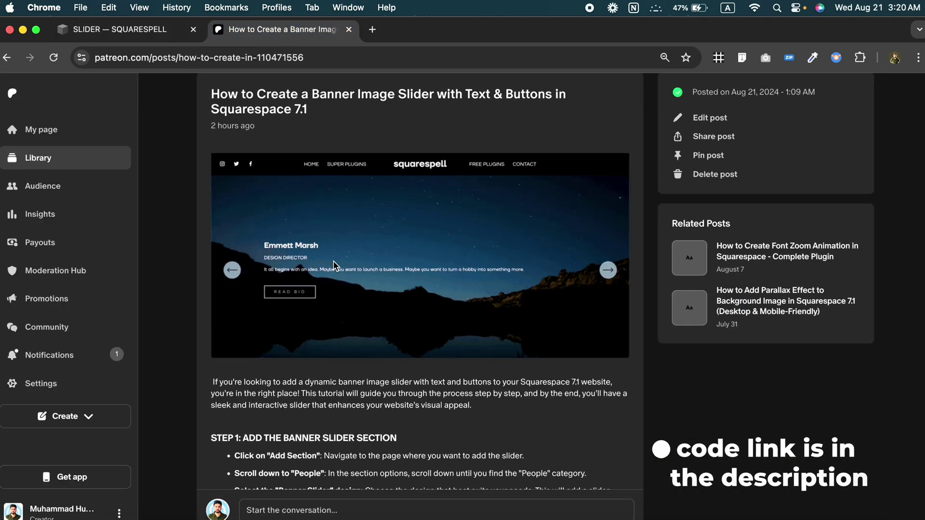
scroll(335, 266, down, 10)
scroll(335, 265, down, 5)
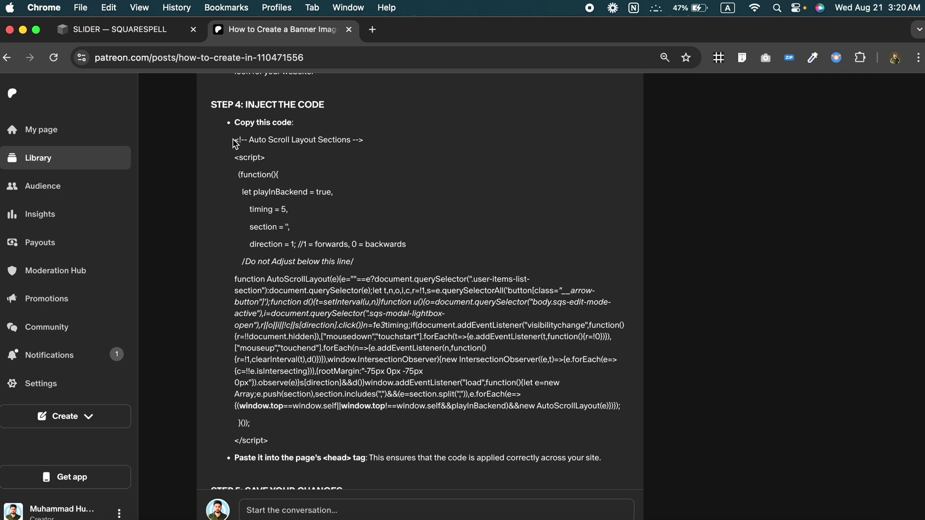
drag(235, 141, 345, 453)
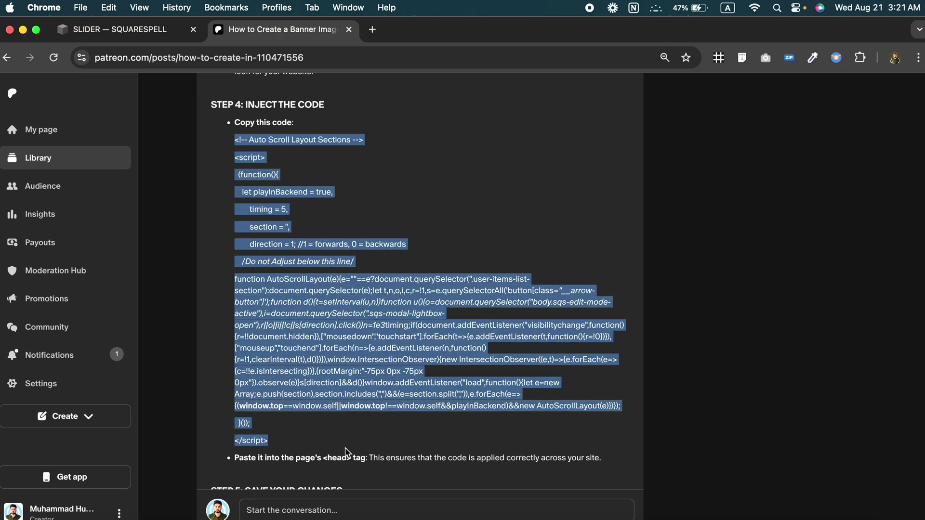
- Paste the auto-scroll script into SLIDER's Page Header Code Injection, trim the blank line, and save
click(121, 29)
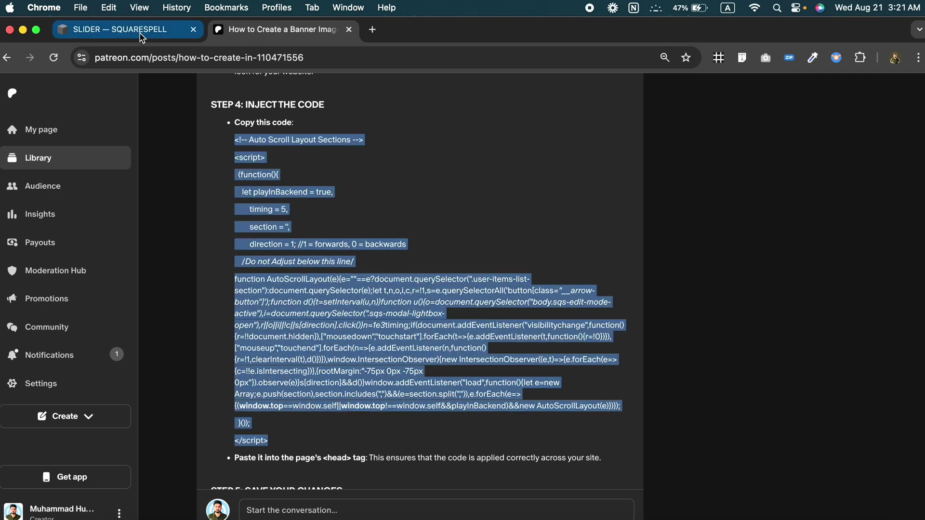
click(191, 376)
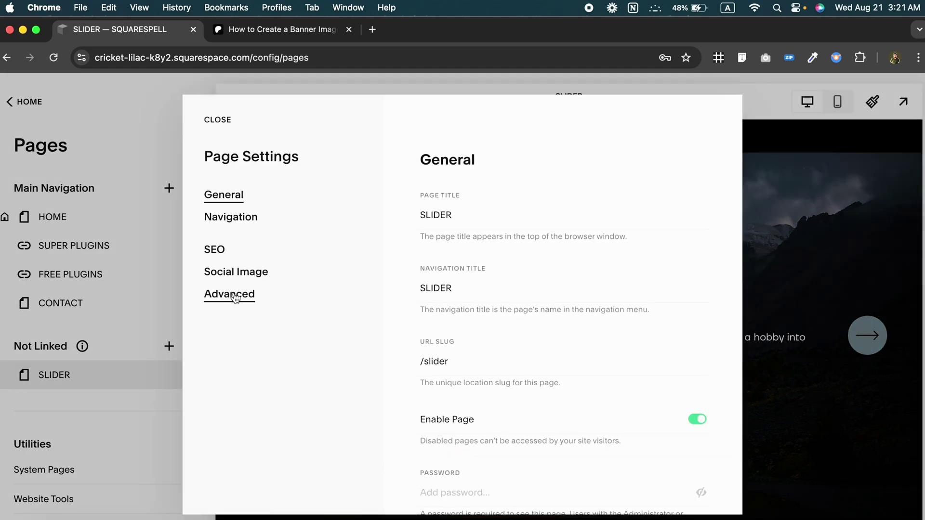
click(235, 295)
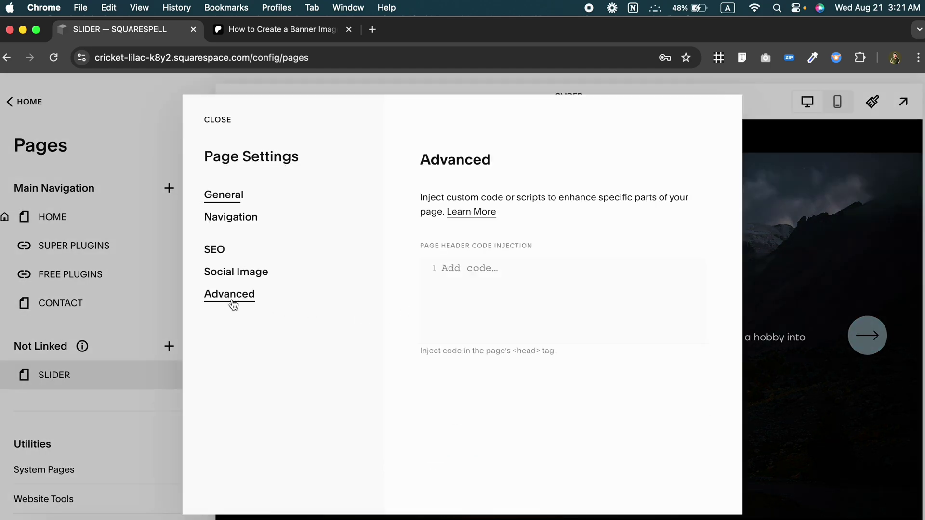
click(517, 273)
key(super+v)
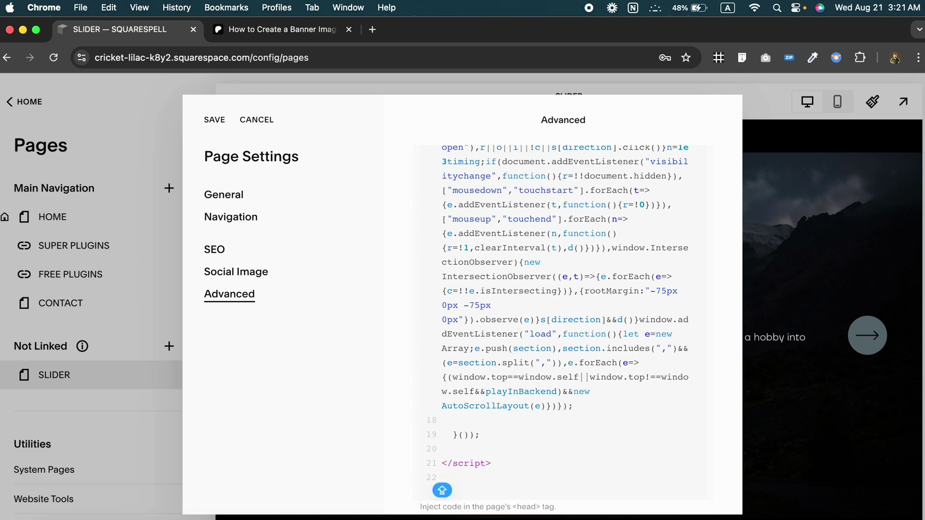
key(BackSpace)
click(218, 120)
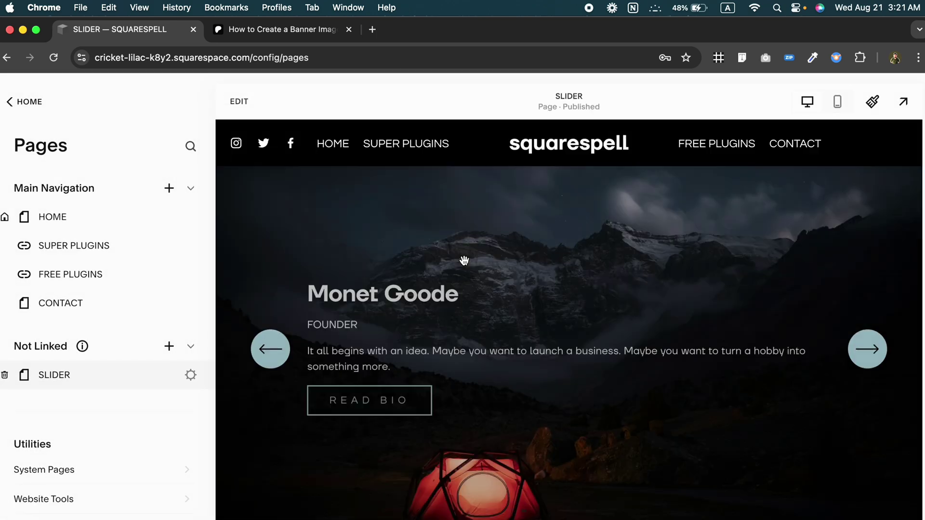
- Preview the SLIDER page full-screen to confirm the banner slideshow auto-advances to the founder slide
click(903, 101)
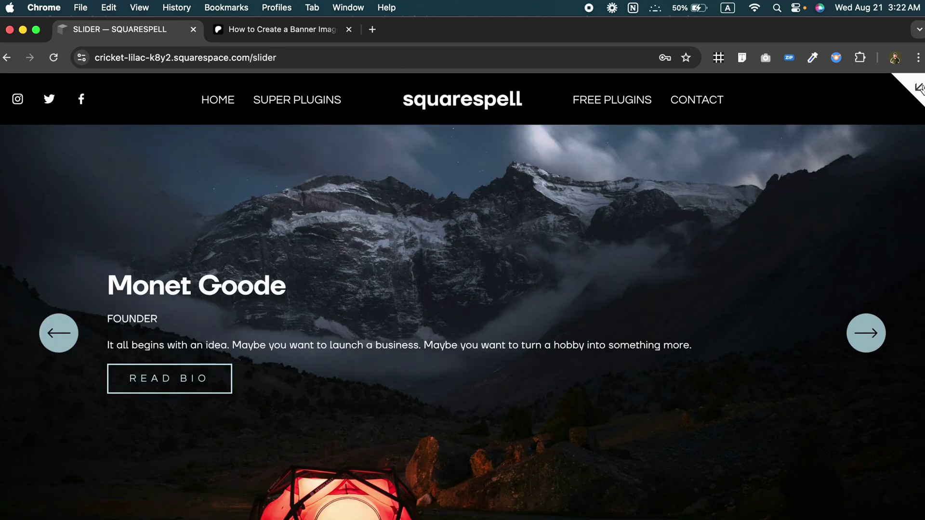